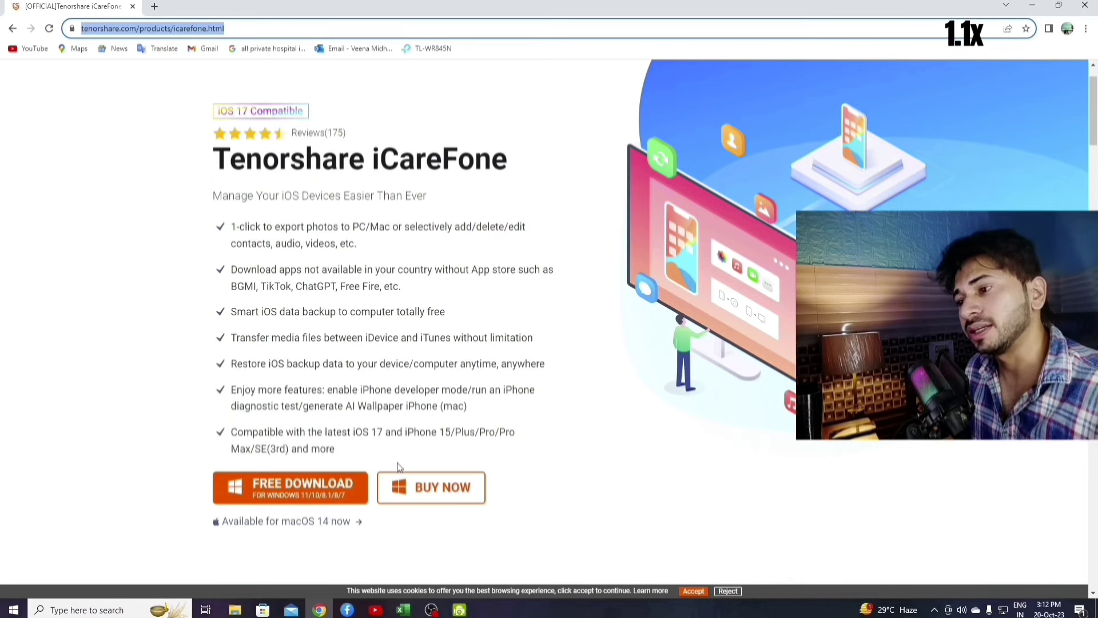
Download and install the free Windows version of Tenorshare iCareFone, dismissing the post-installation web page.
left_click(318, 497)
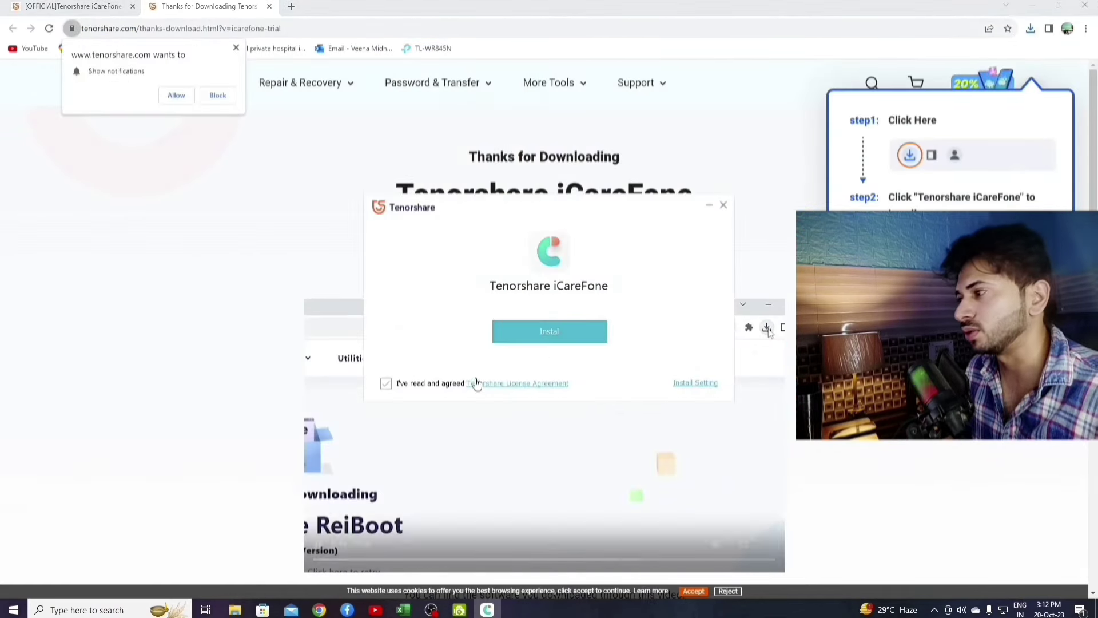
left_click(544, 332)
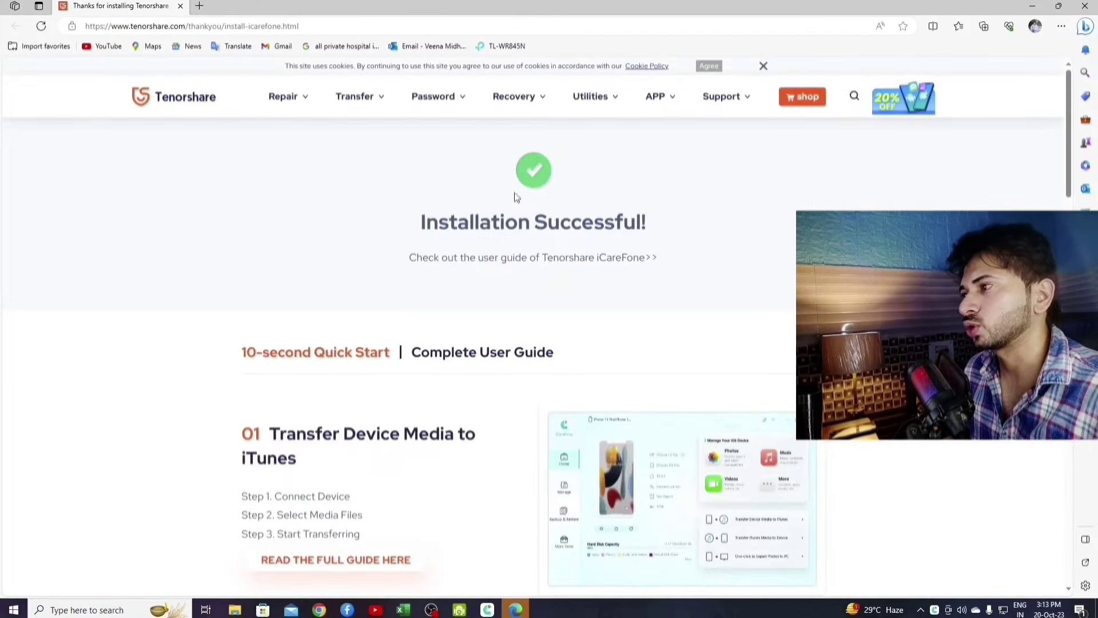
left_click(1085, 6)
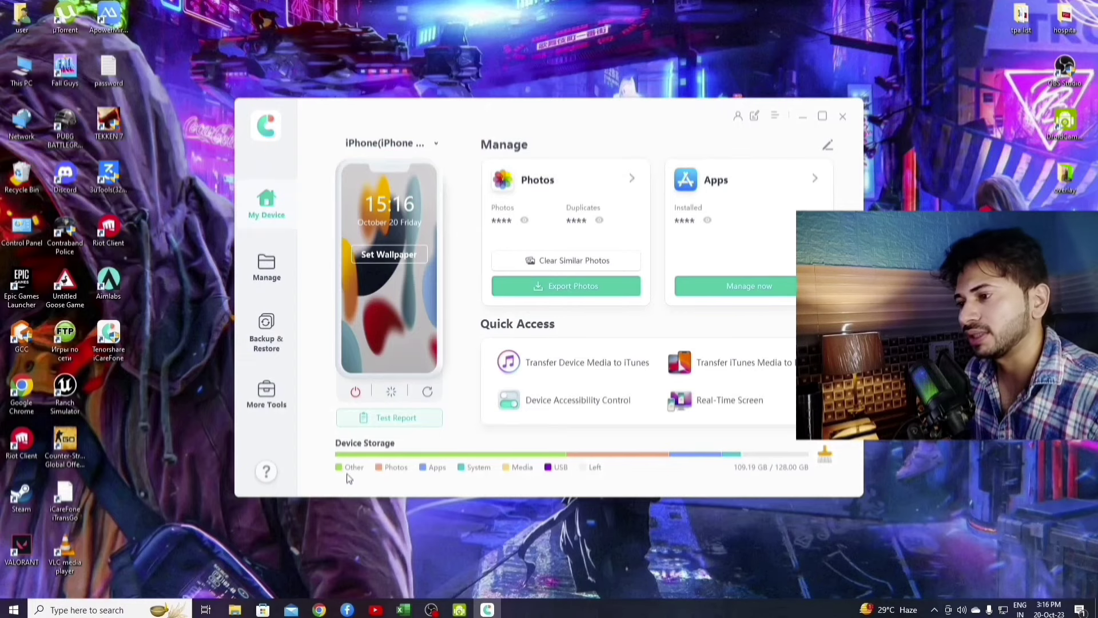
Look through the connected iPhone's photo library and video categories in the file manager, and return to the home page.
left_click(265, 269)
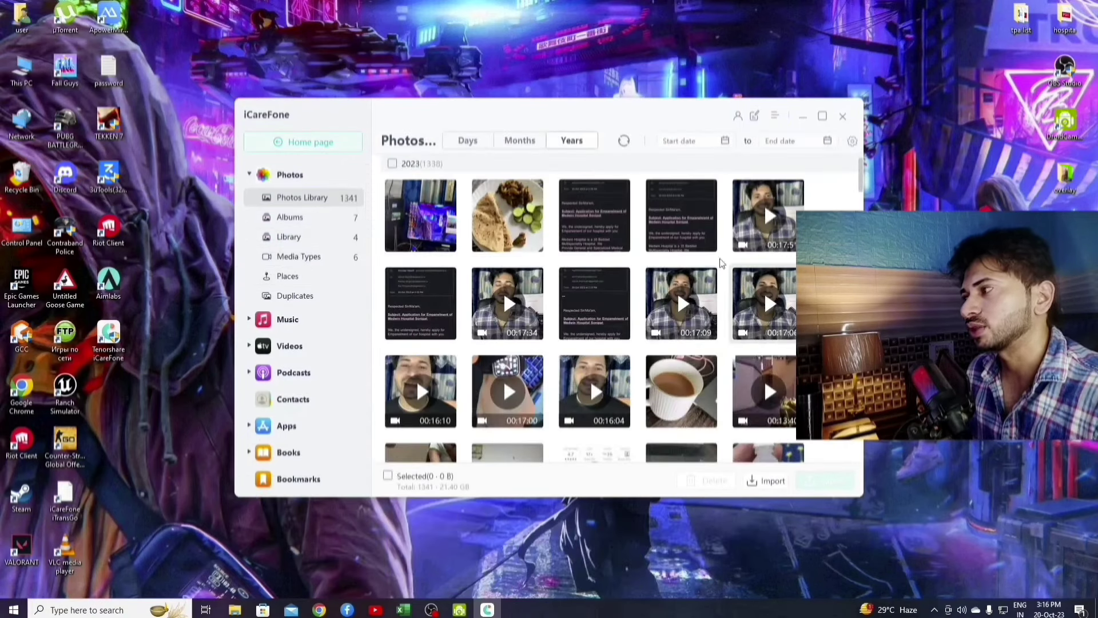
left_click(289, 346)
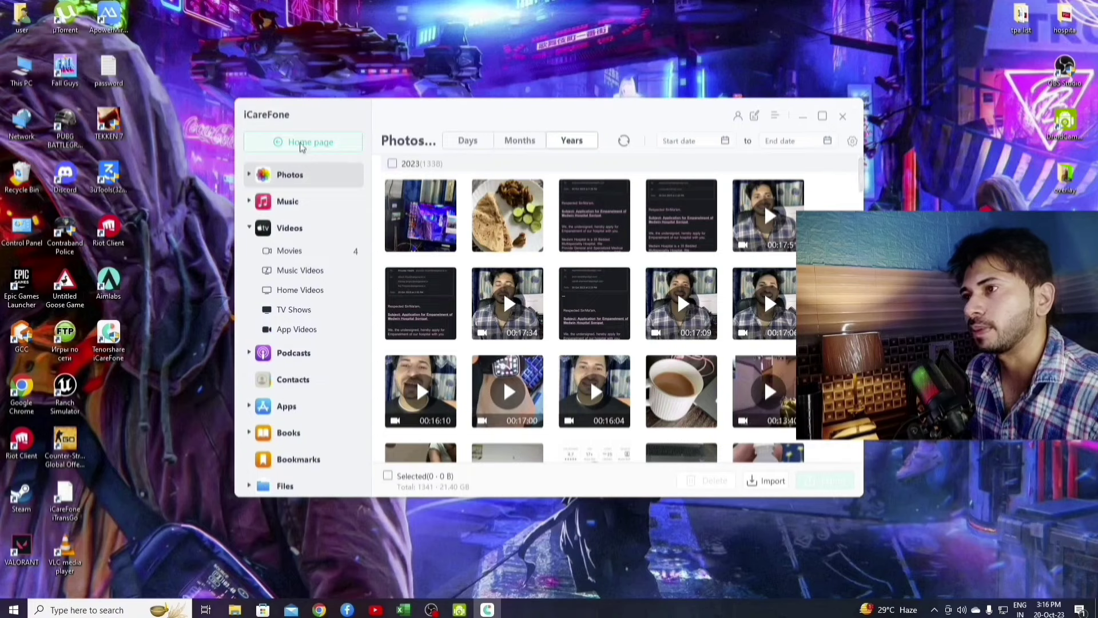
left_click(300, 142)
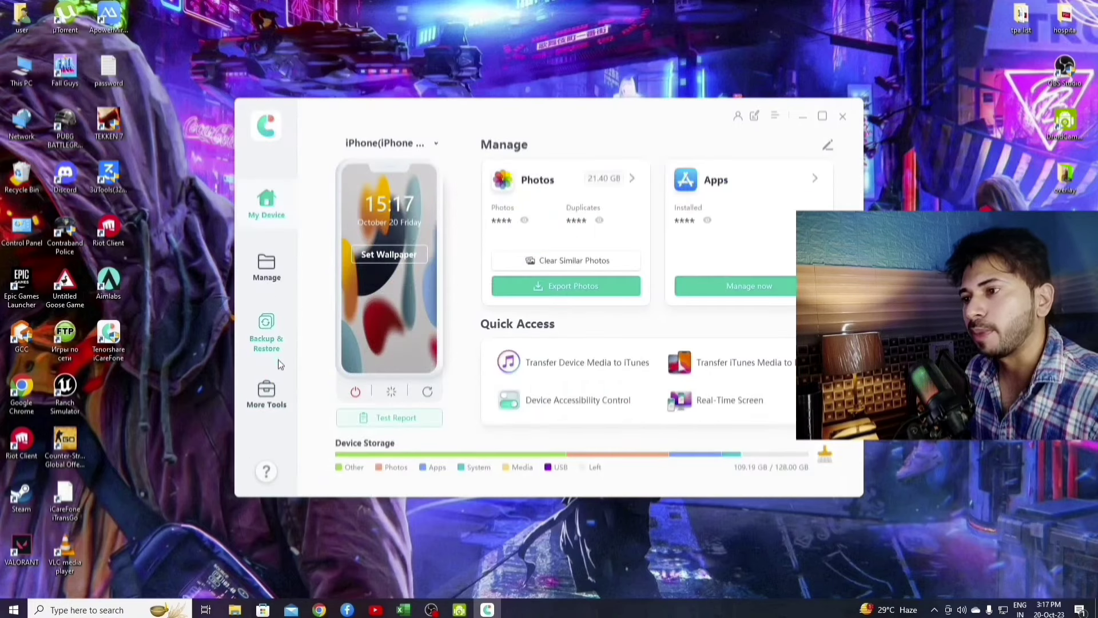
Back up all private and media file types from the connected iPhone to C:\iCareFone\Backup.
left_click(269, 338)
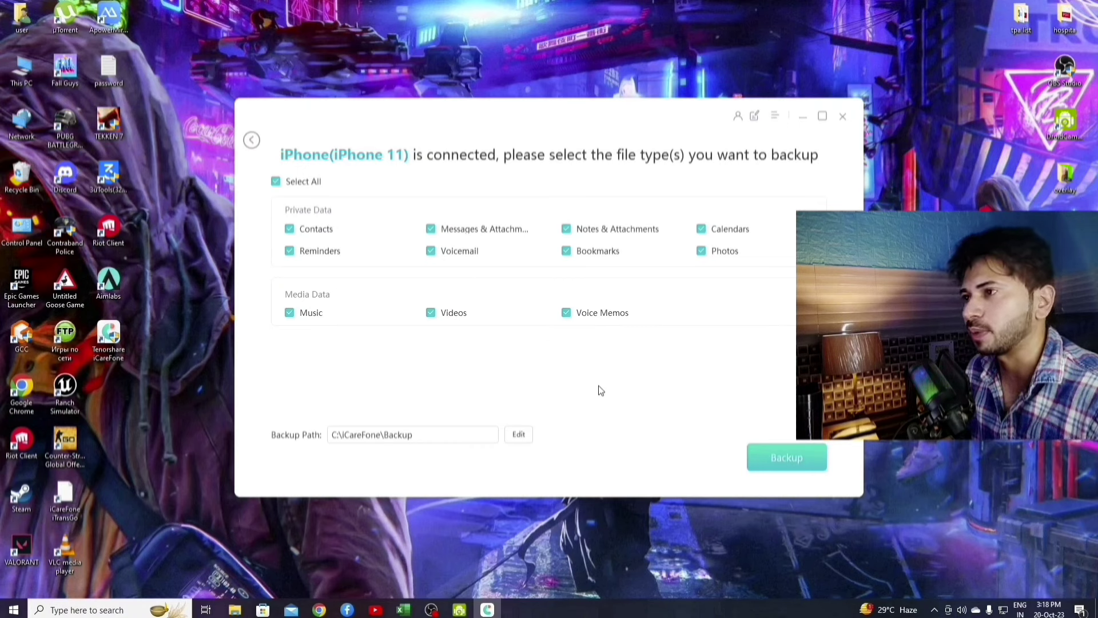
left_click(786, 458)
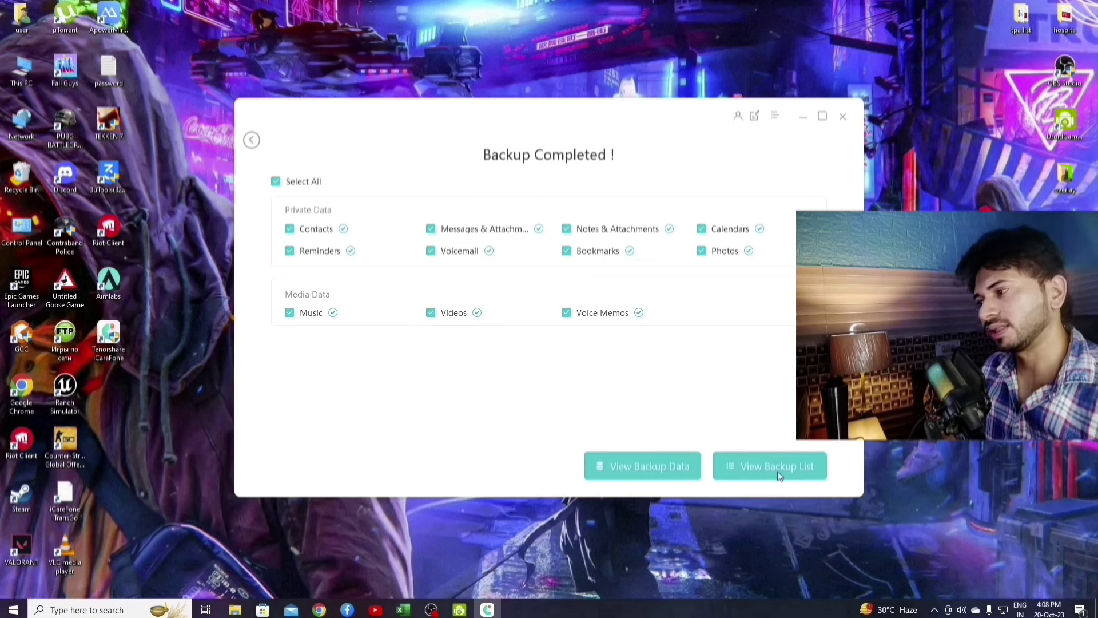
View the backed-up data, examining the voice memos and the photos.
left_click(643, 468)
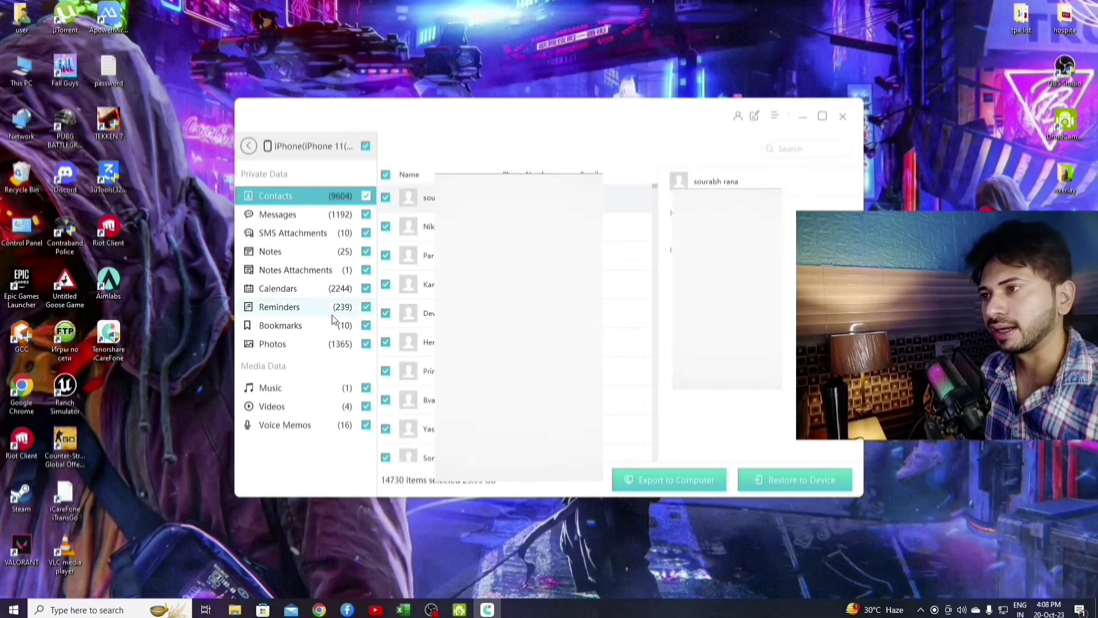
left_click(285, 425)
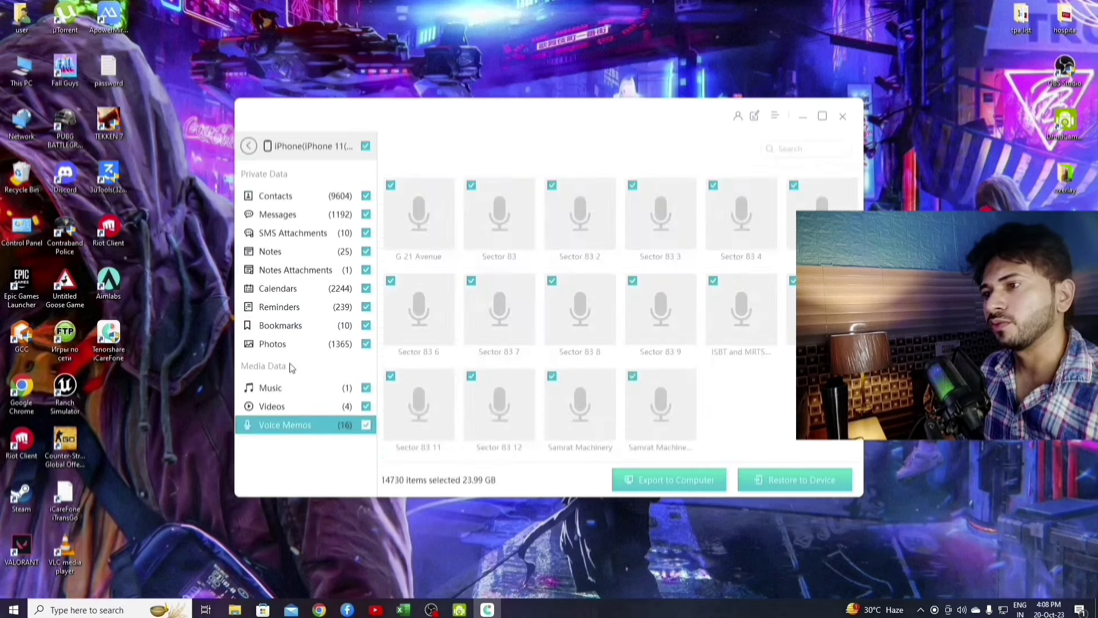
left_click(292, 345)
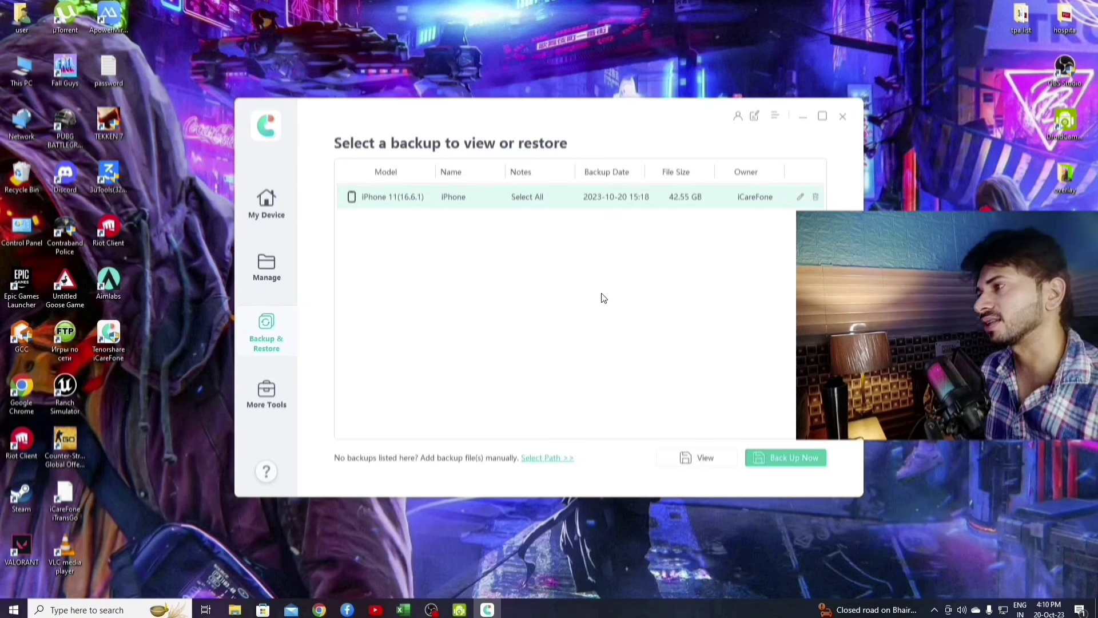
Exit and relaunch Tenorshare iCareFone, and go to its backup and restore section.
left_click(842, 117)
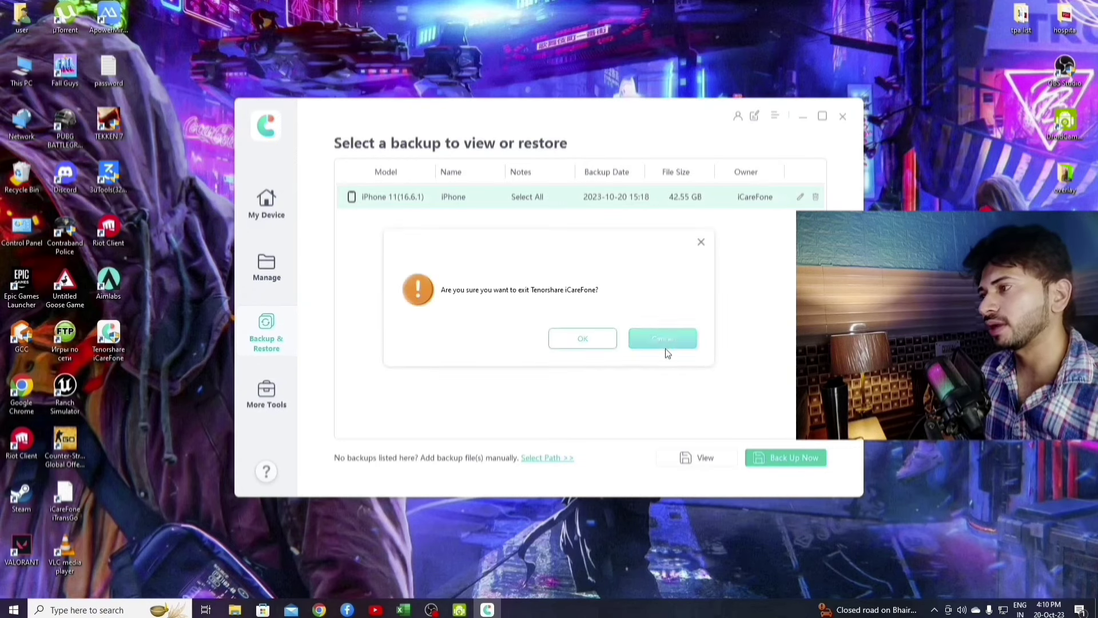
left_click(598, 342)
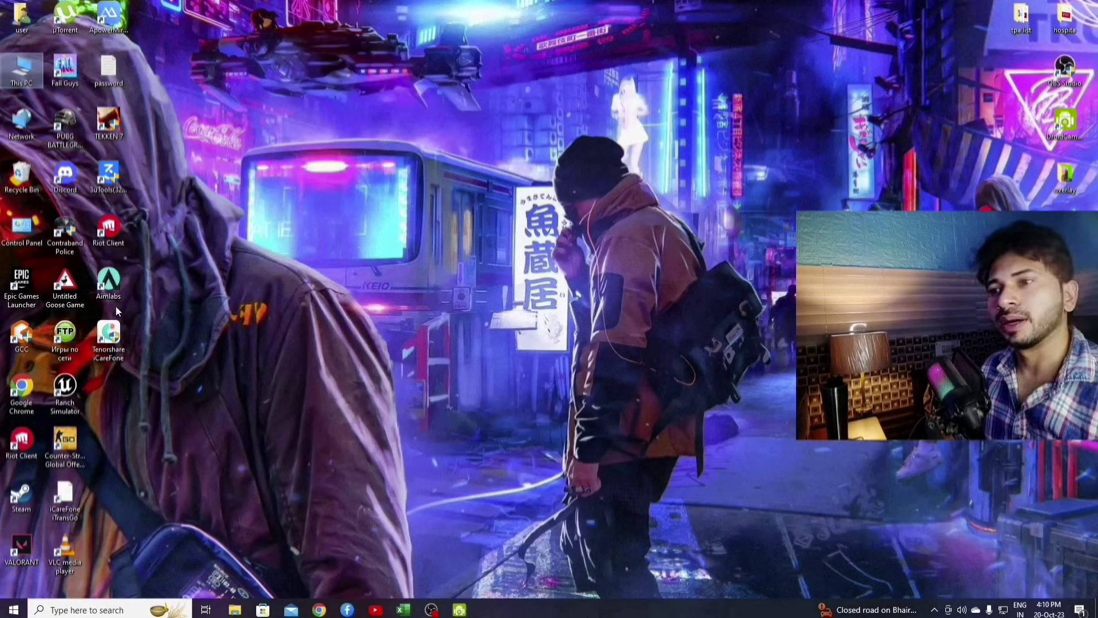
left_click(109, 342)
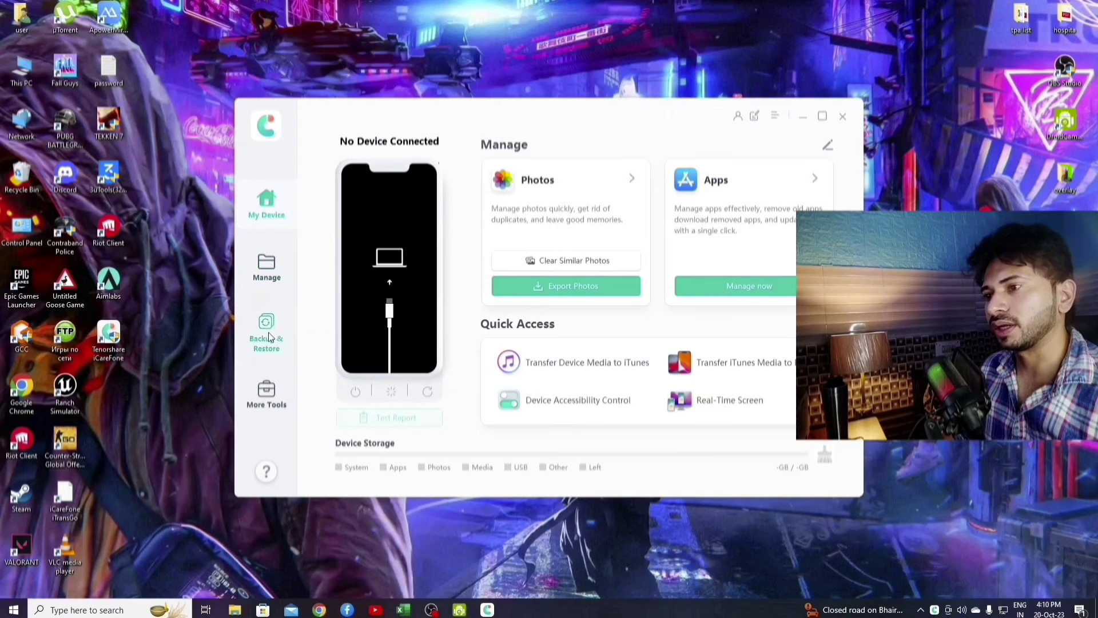
left_click(294, 343)
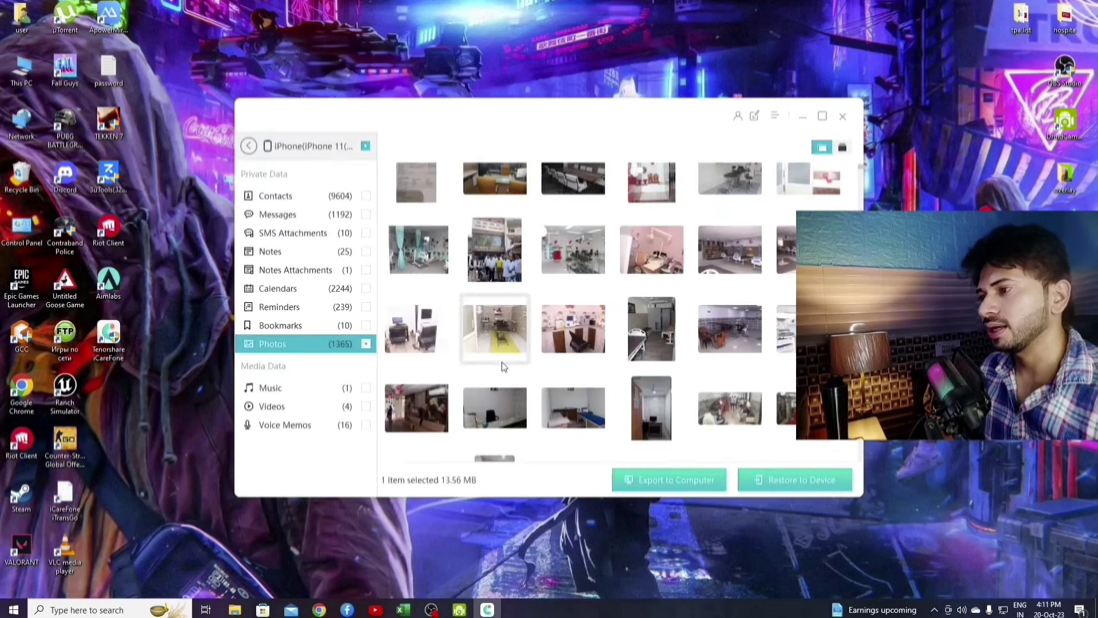
scroll(523, 358, "up", 2)
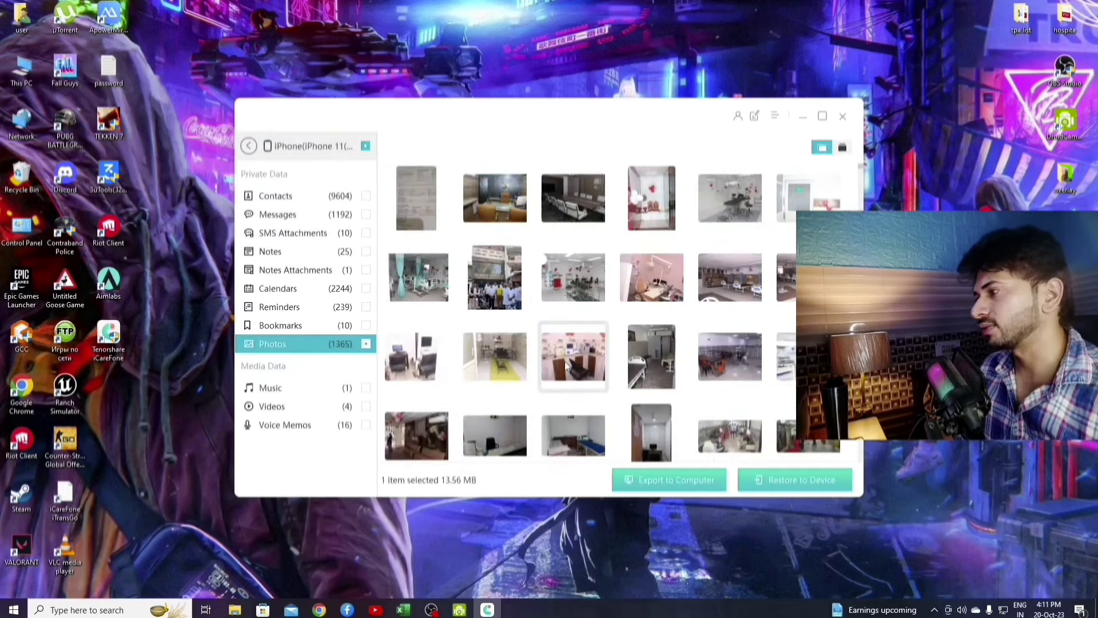
scroll(569, 369, "up", 3)
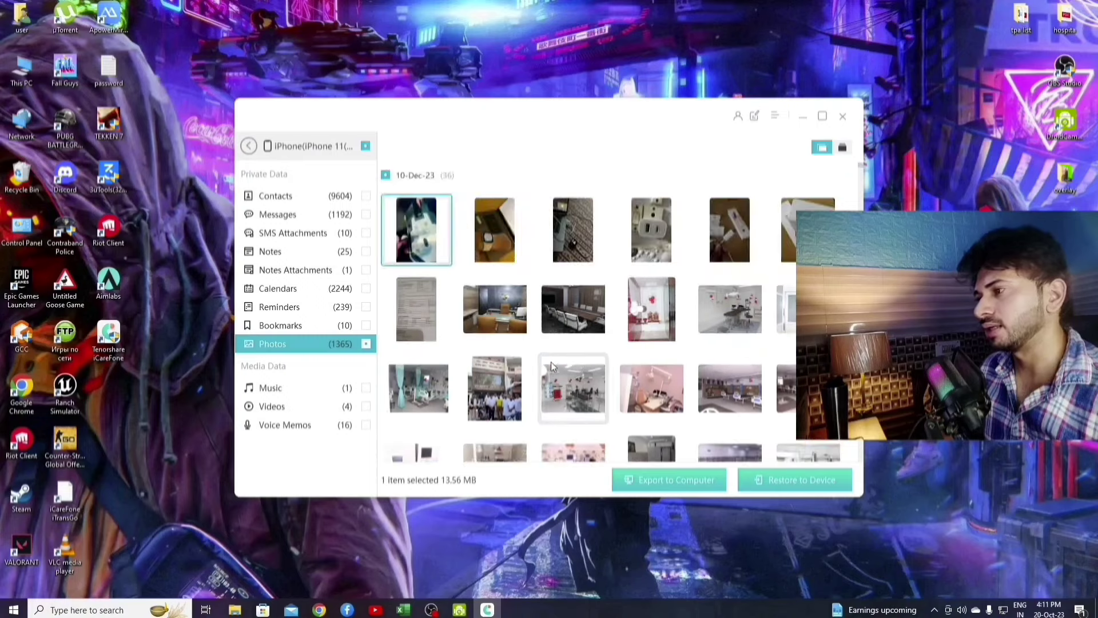
left_click(430, 247)
left_click(444, 259)
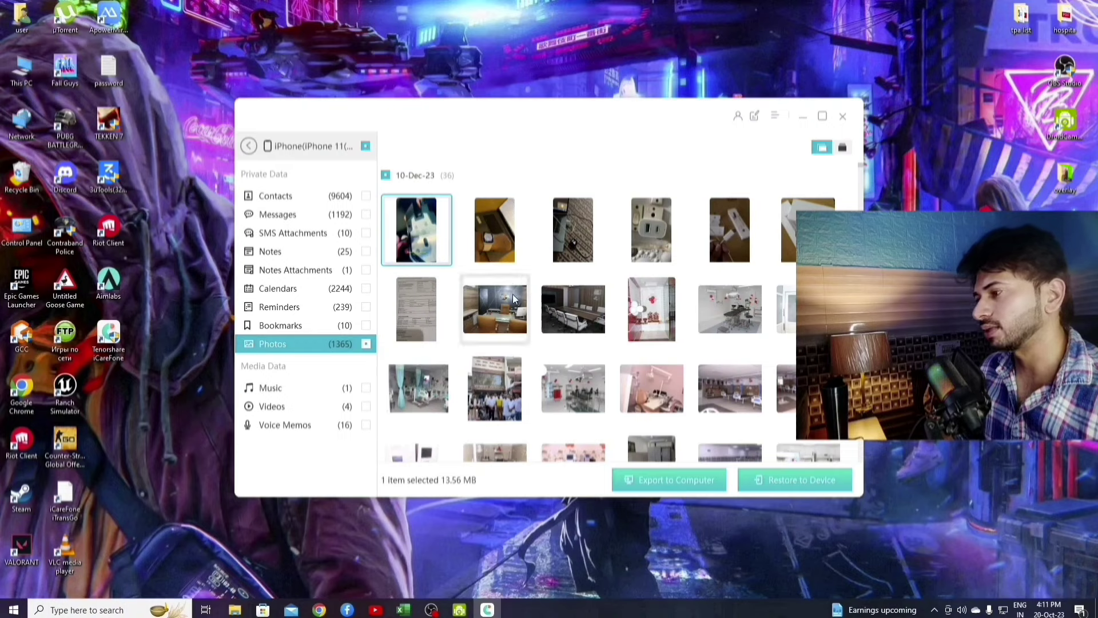
left_click(650, 480)
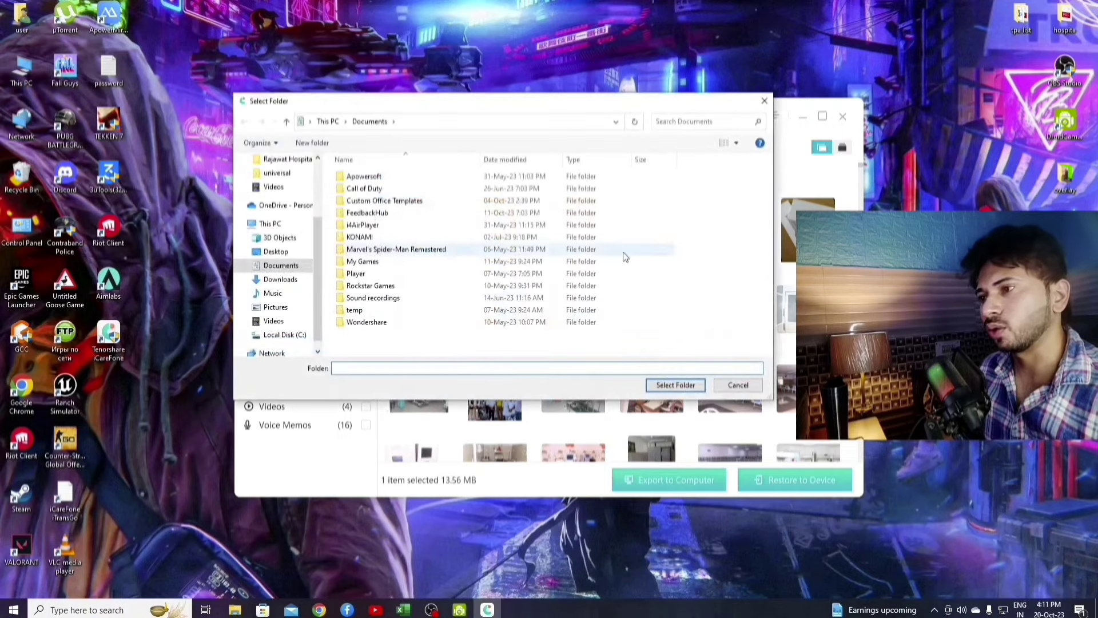
left_click(745, 387)
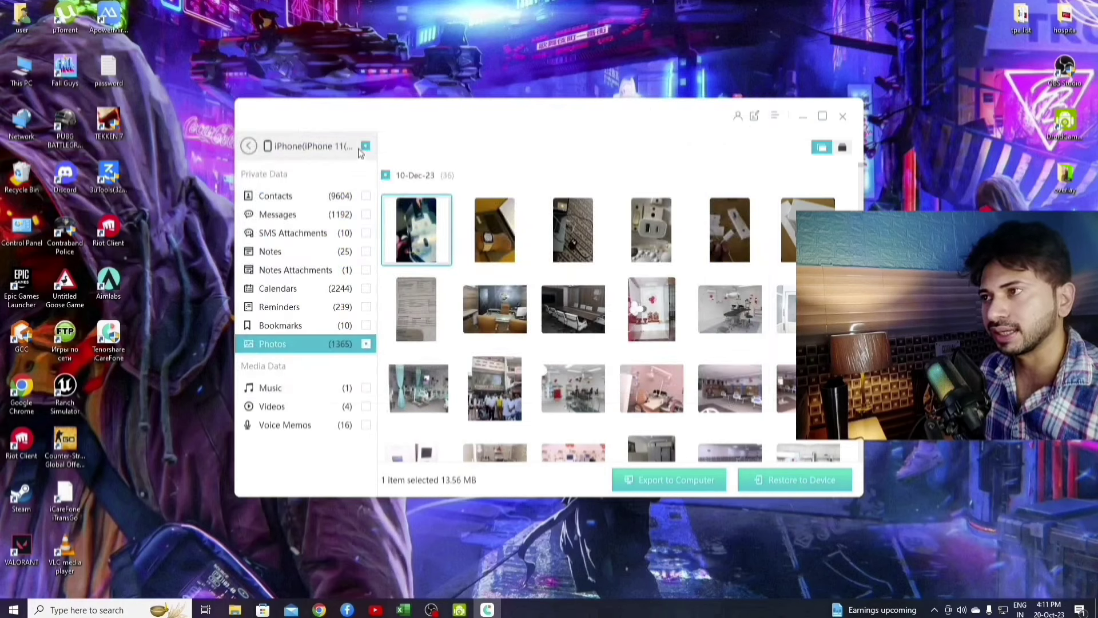
left_click(365, 146)
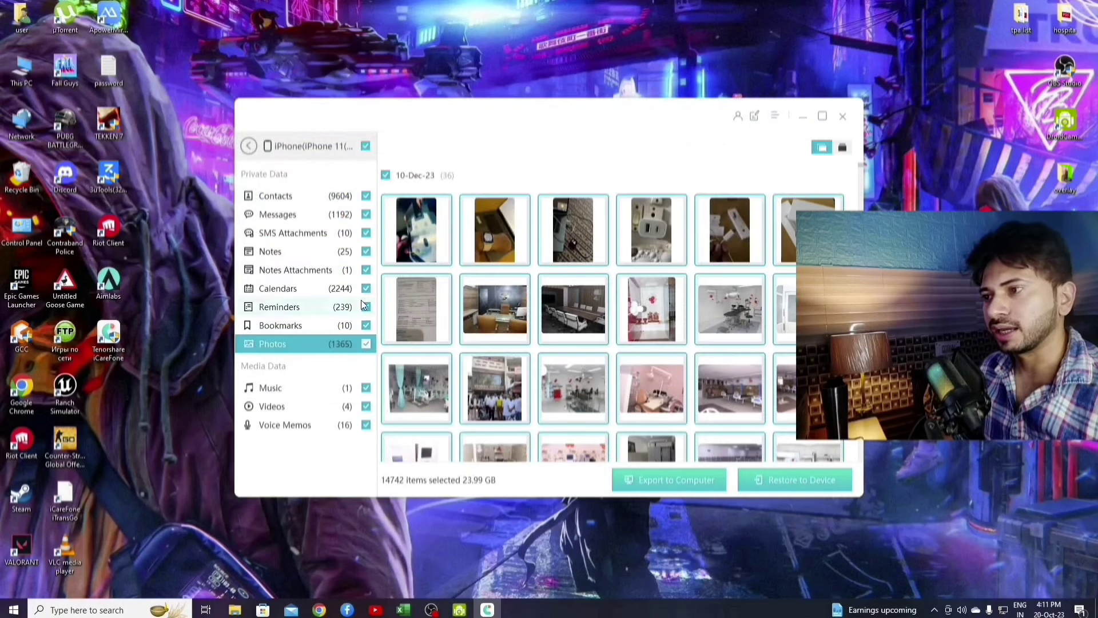
left_click(366, 146)
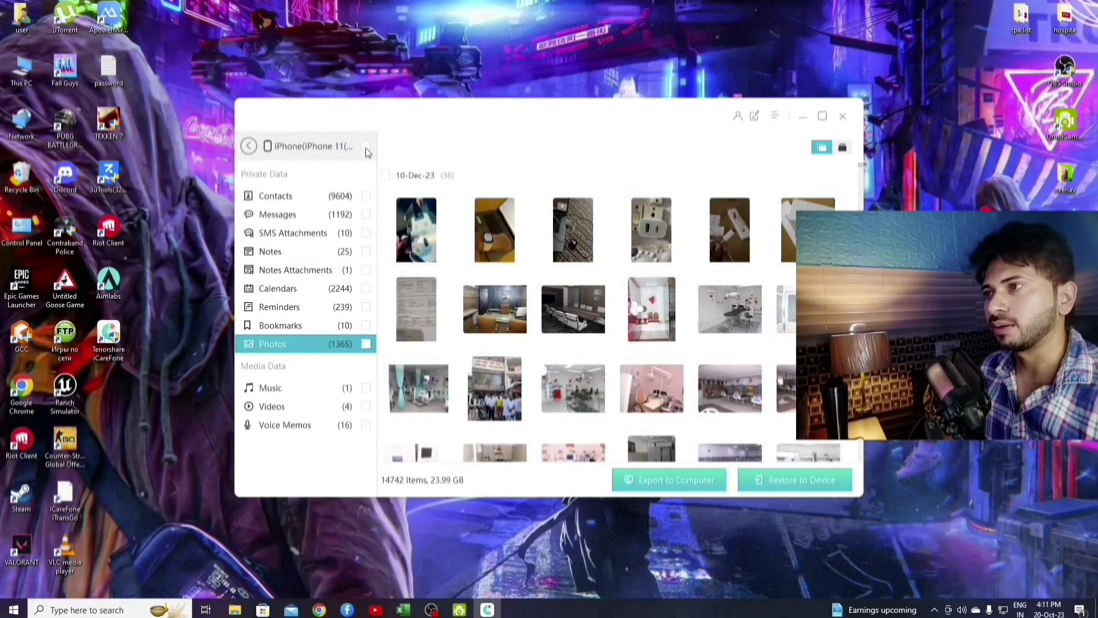
Export only the first photo of the 10-Dec-23 group from the backup to the computer's Desktop folder.
left_click(414, 239)
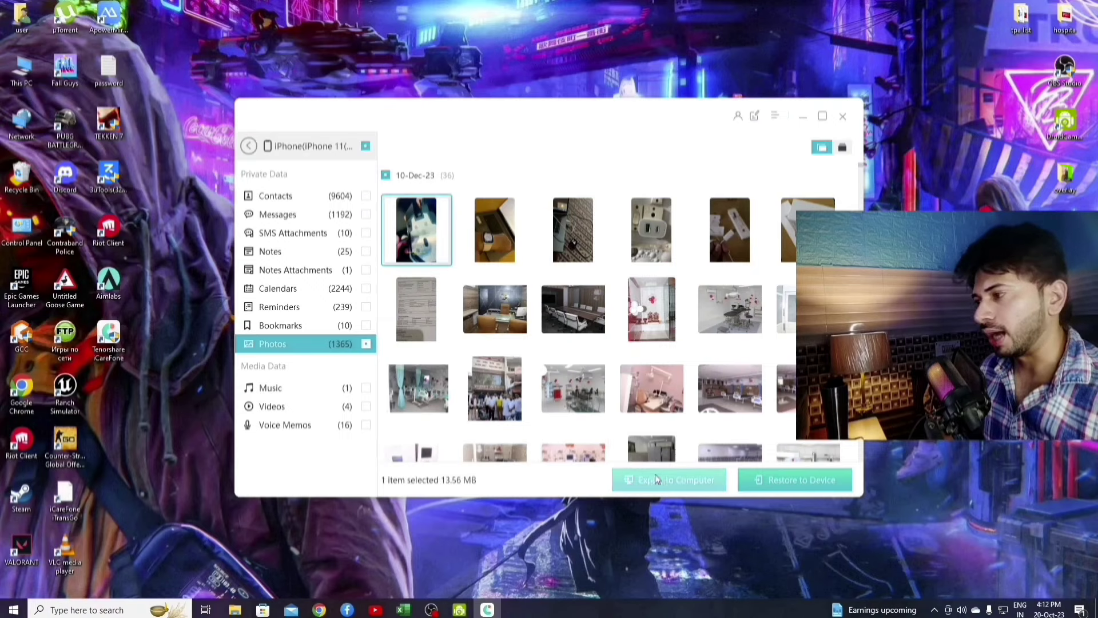
left_click(675, 482)
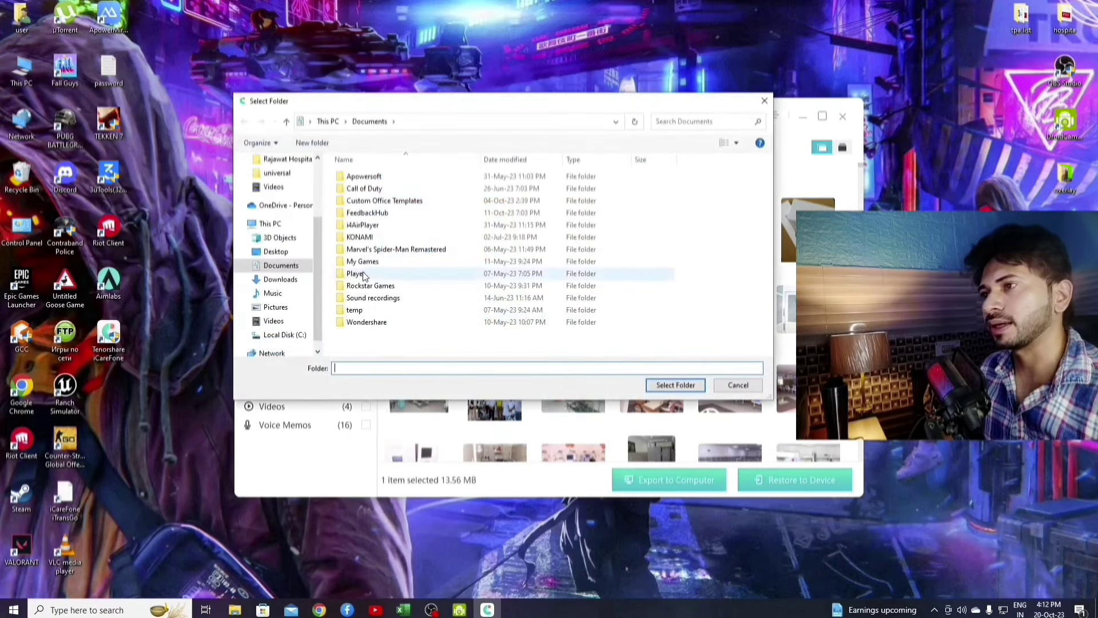
scroll(274, 258, "up", 2)
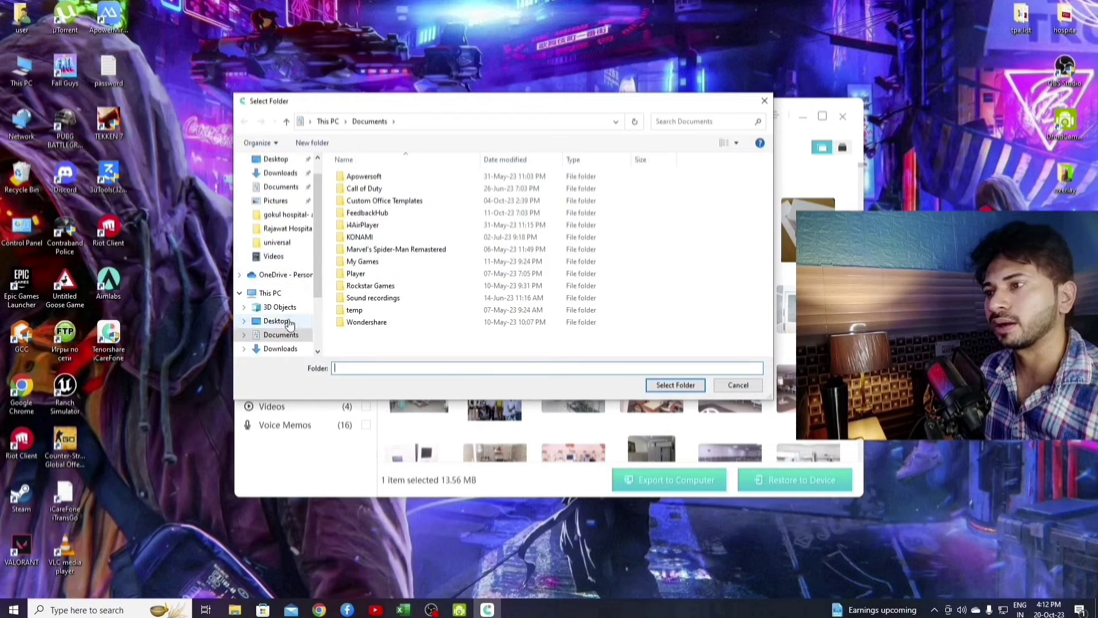
left_click(275, 321)
left_click(675, 385)
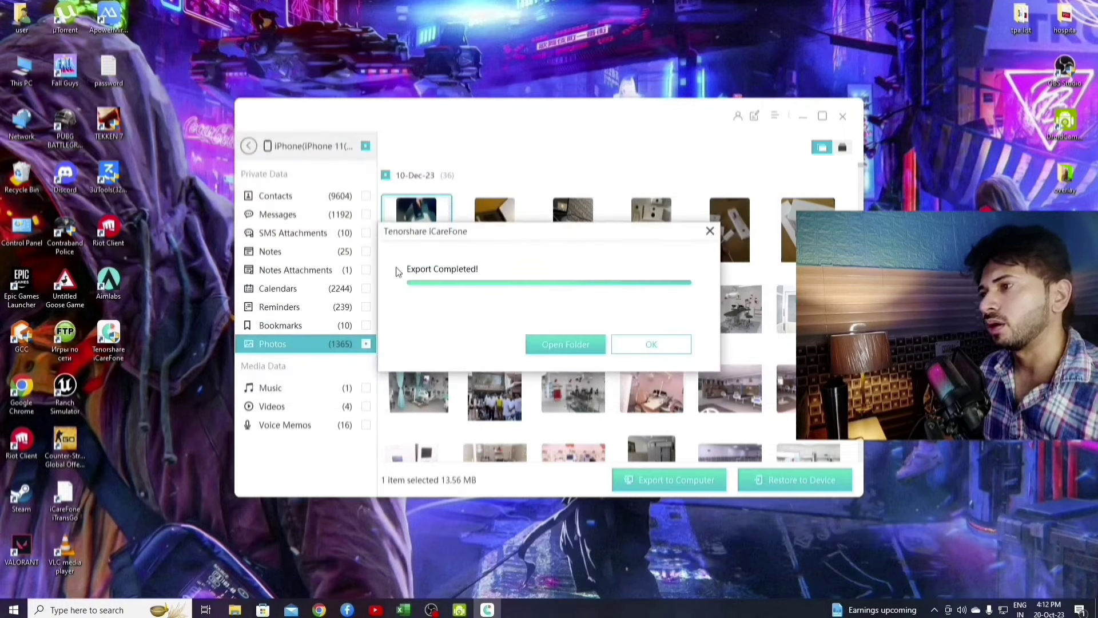
left_click(651, 346)
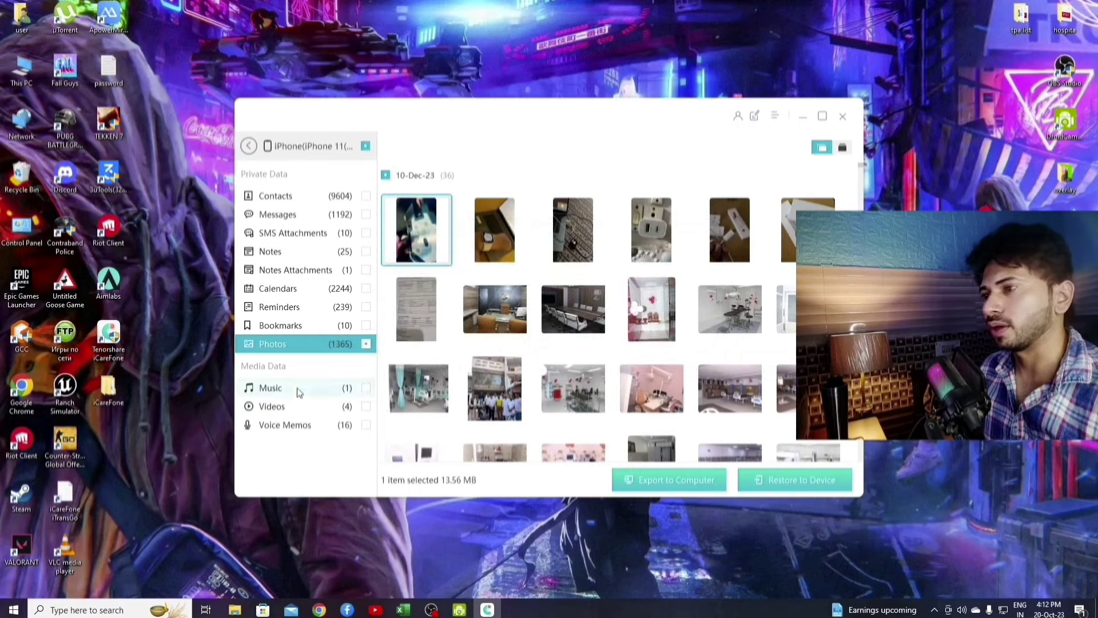
double_click(114, 400)
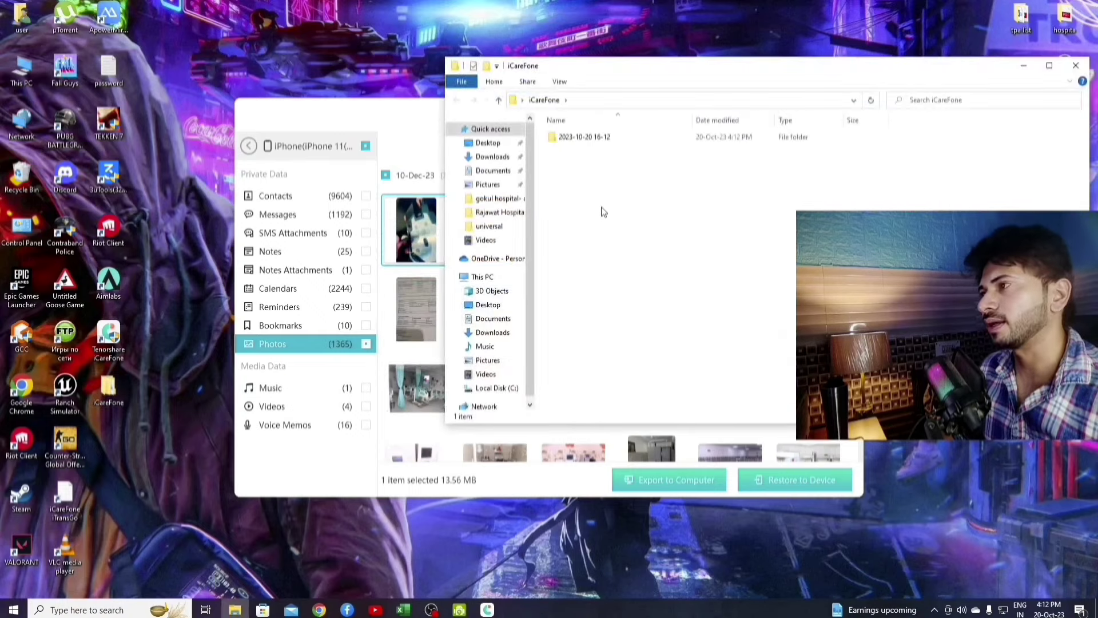
double_click(605, 141)
double_click(608, 142)
double_click(606, 143)
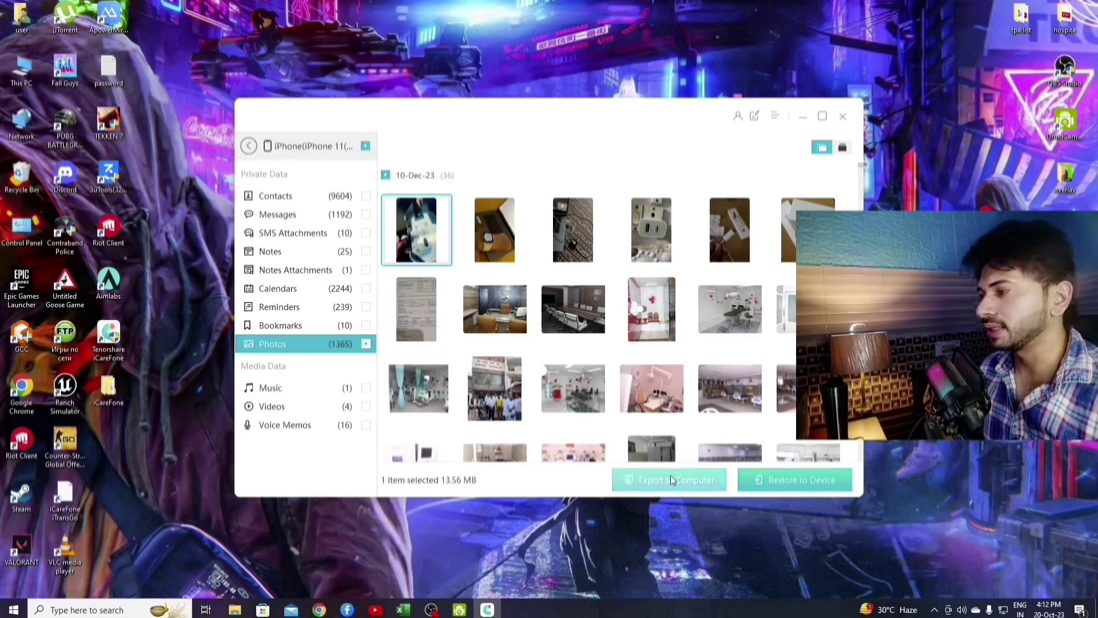
Clear the full photo selection and restore only the first photo of the 10-Dec-23 group to the iPhone.
left_click(799, 485)
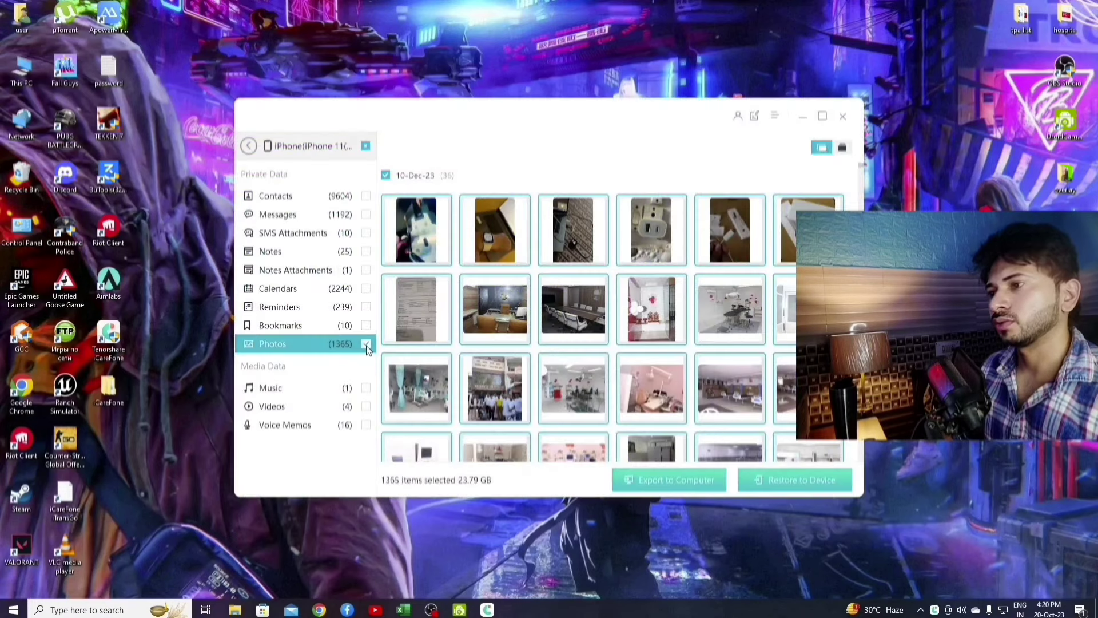
left_click(366, 343)
left_click(417, 257)
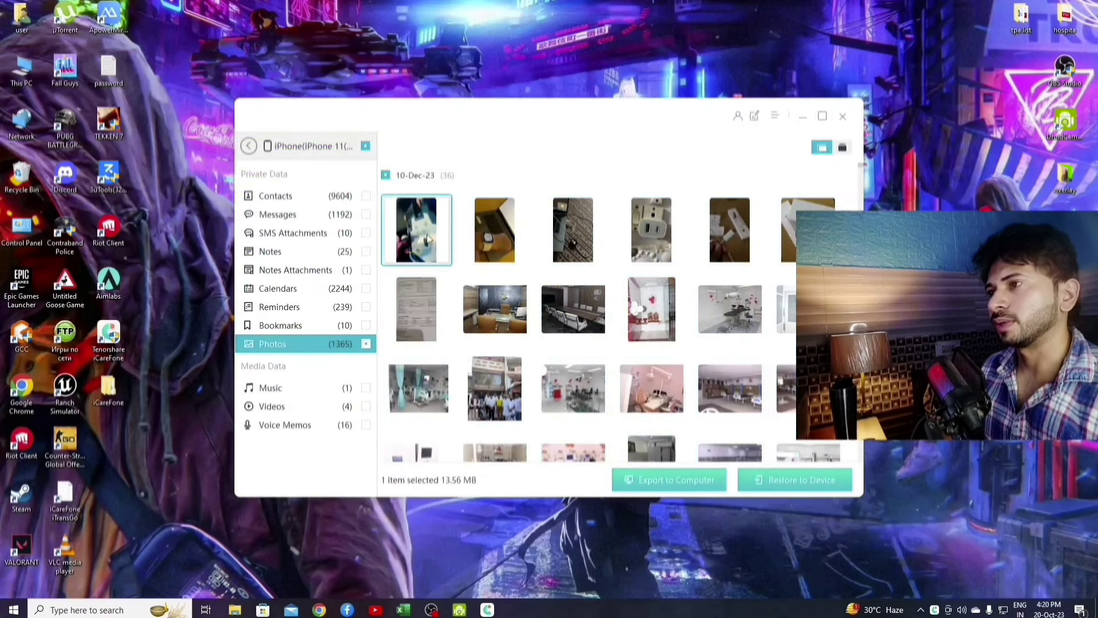
left_click(804, 484)
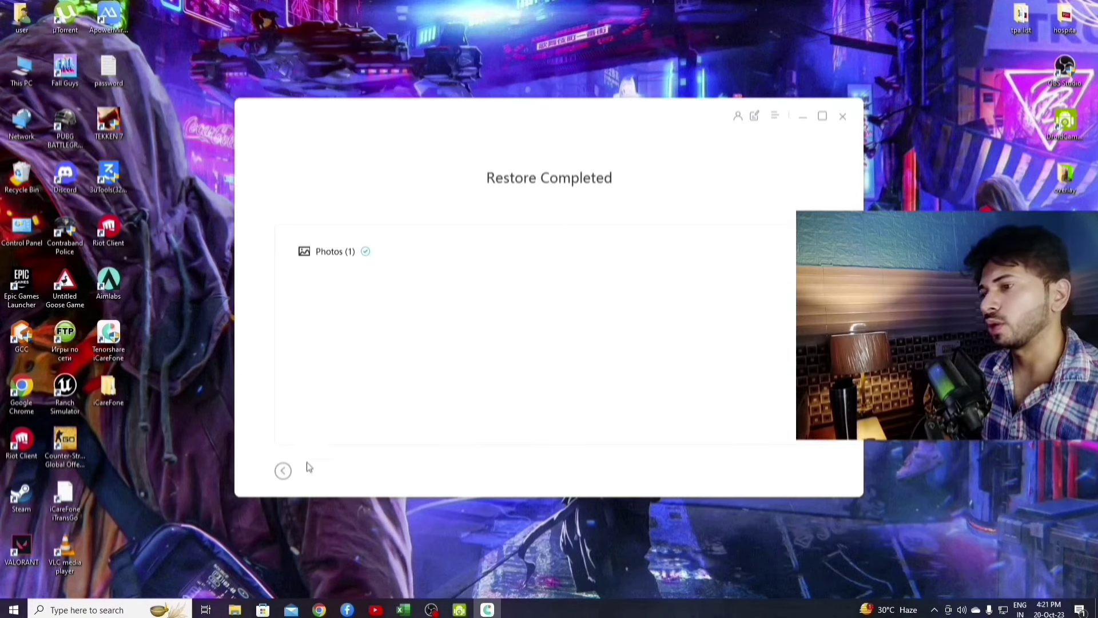
Return to the backup contents, view the videos, and deselect the whole 10-Dec-23 group in the photos.
left_click(283, 470)
left_click(319, 406)
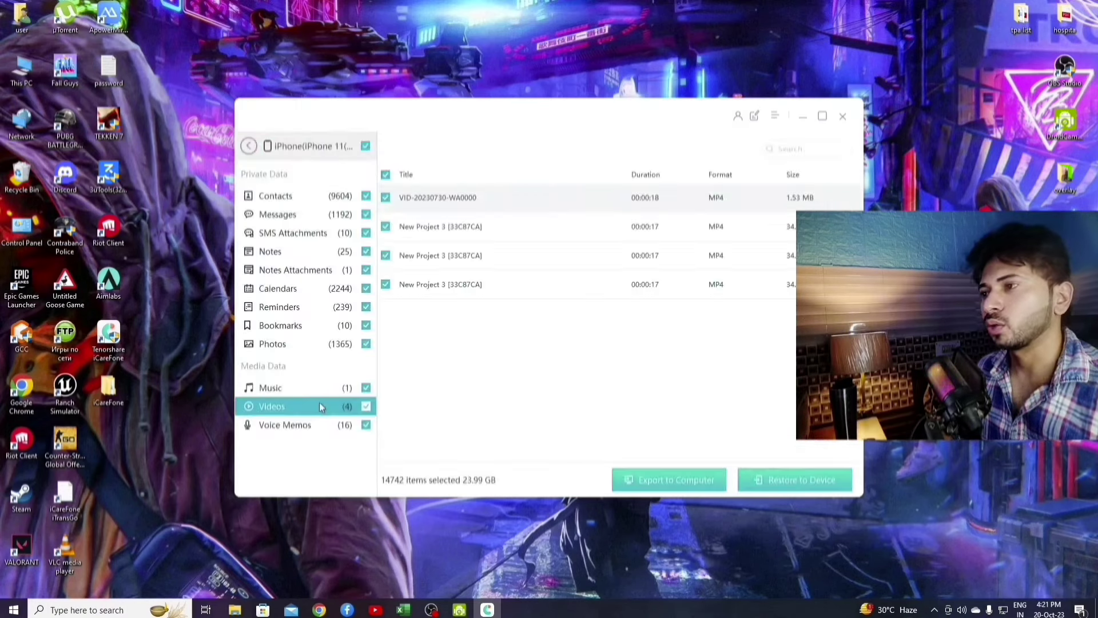
left_click(309, 347)
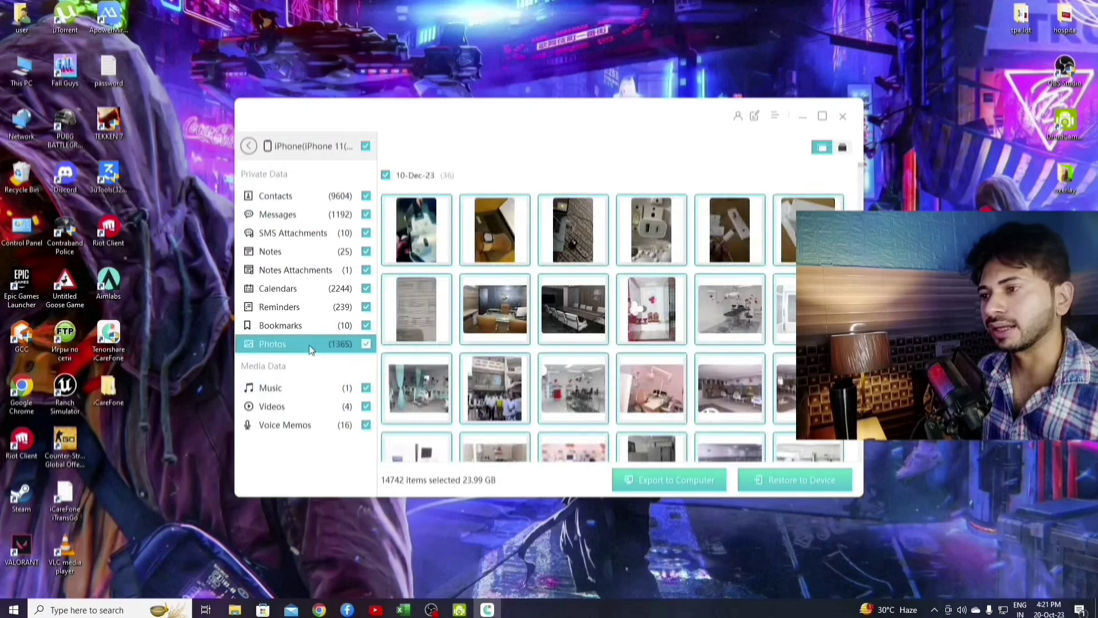
left_click(385, 176)
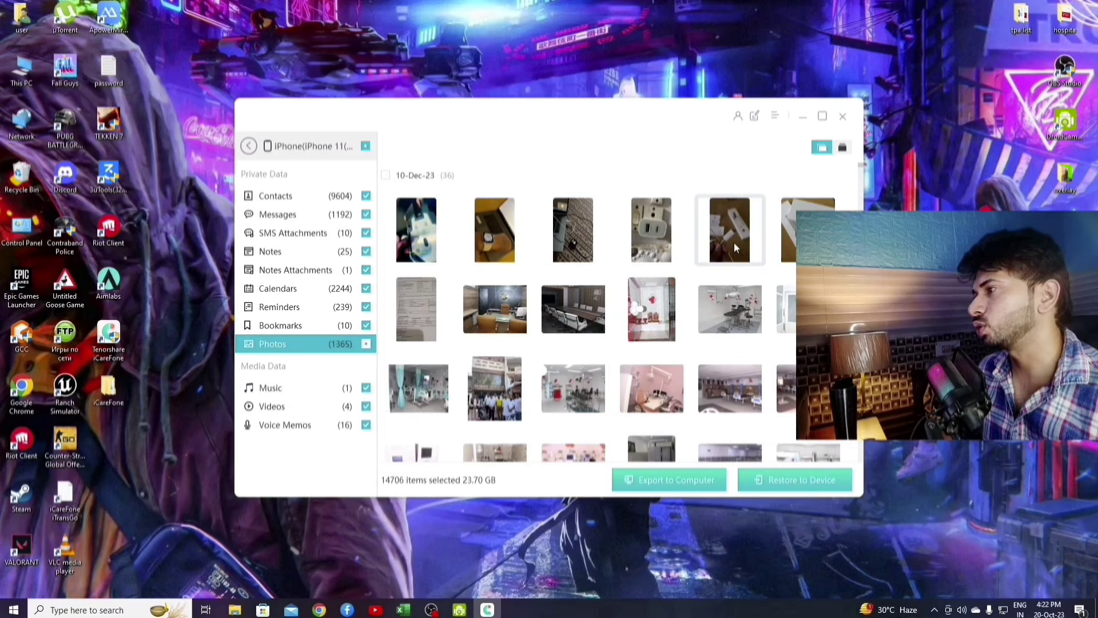
left_click(791, 220)
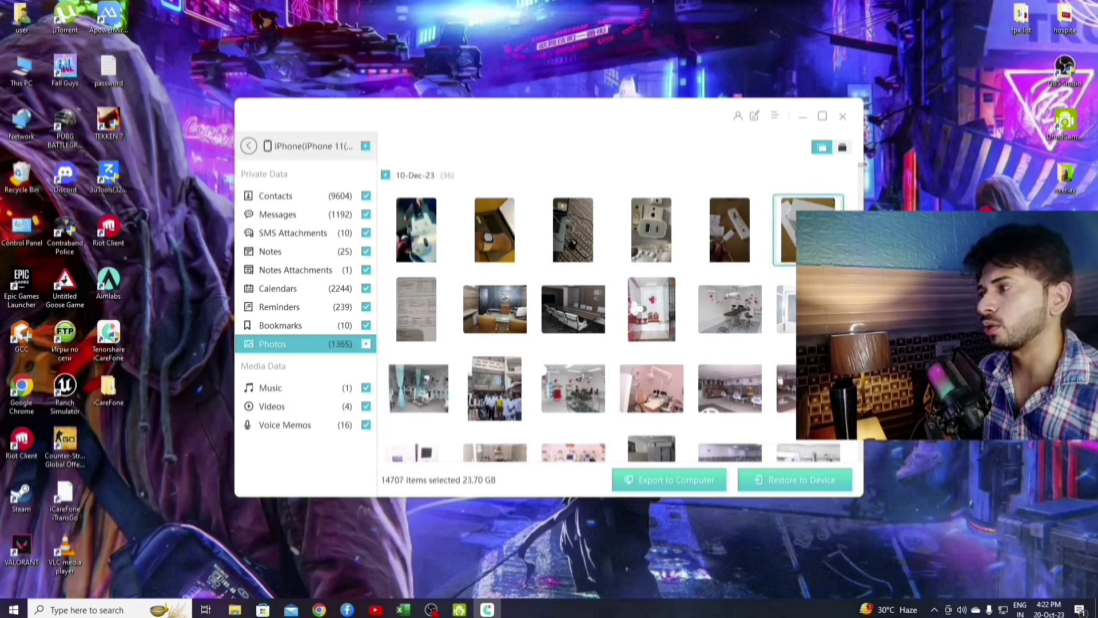
left_click(777, 482)
left_click(649, 344)
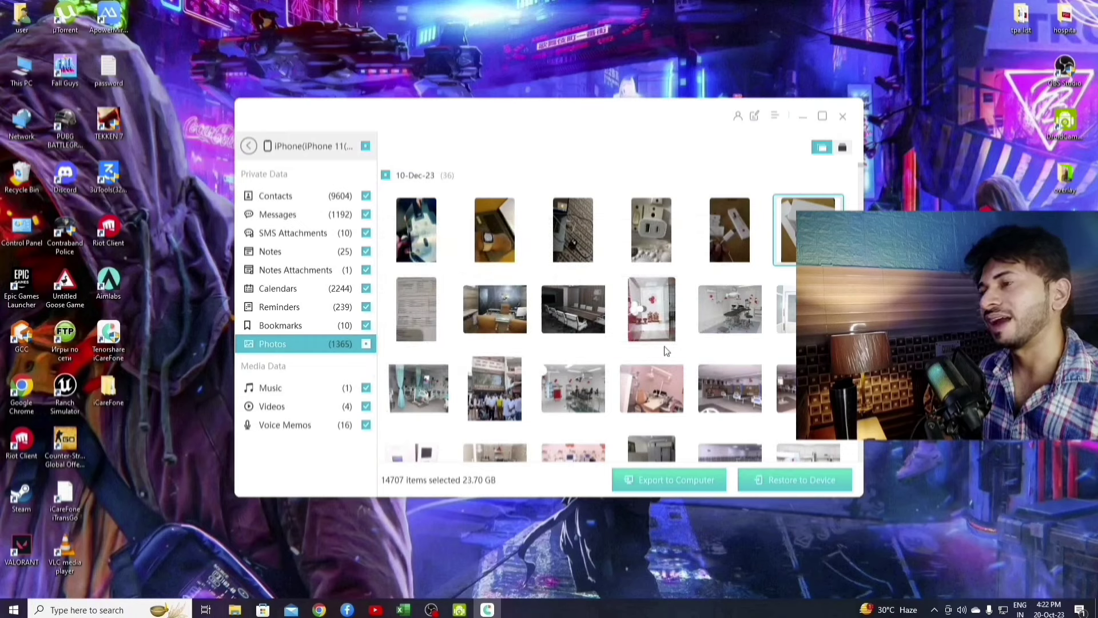
Clear the selection of all backup data and restore only the sixth photo of the 10-Dec-23 group to the iPhone.
left_click(365, 146)
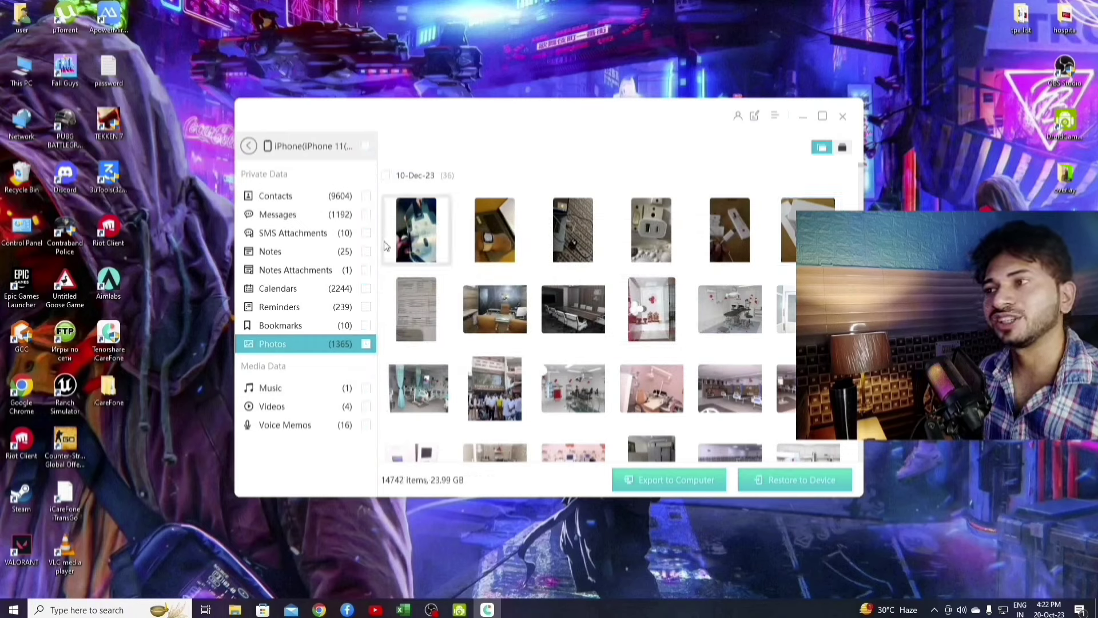
left_click(785, 239)
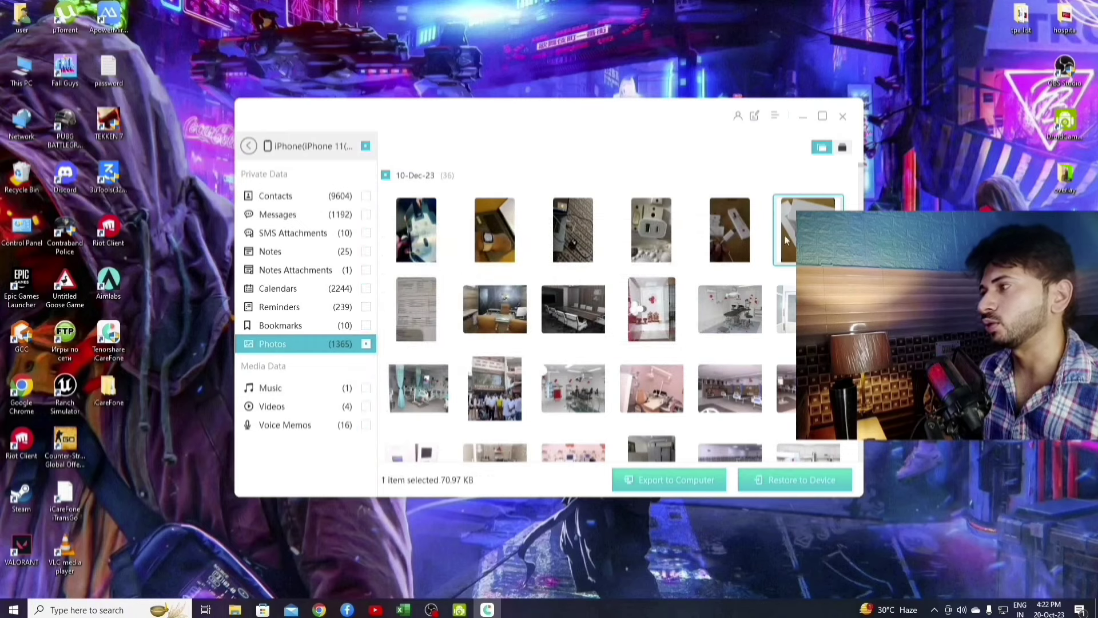
left_click(808, 481)
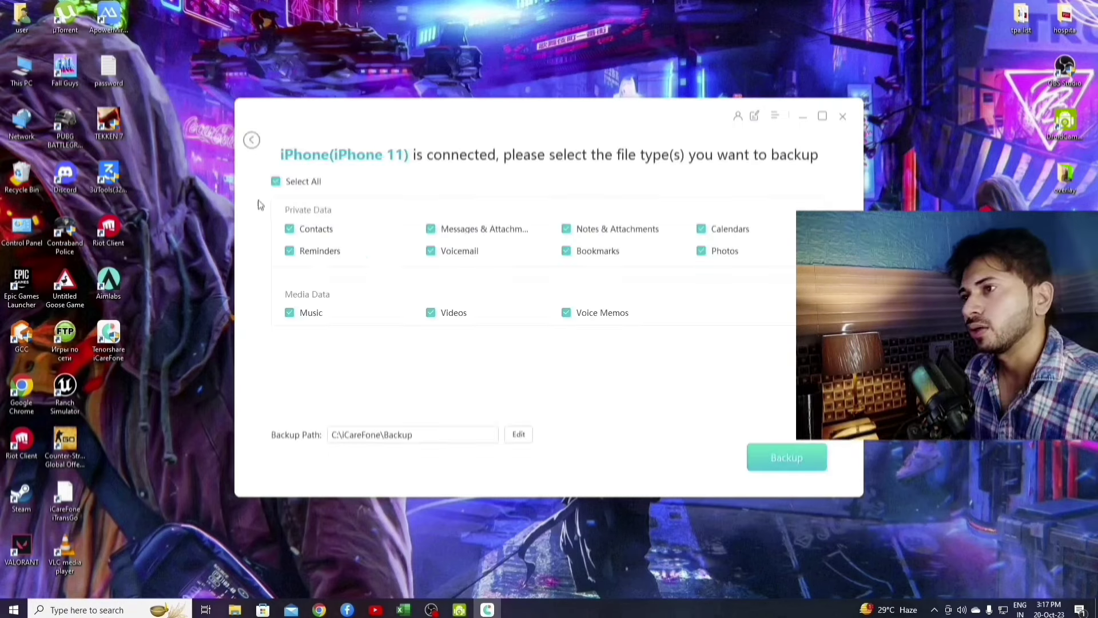
Leave the backup file type selection and open the connected iPhone's test report from the device overview.
left_click(251, 140)
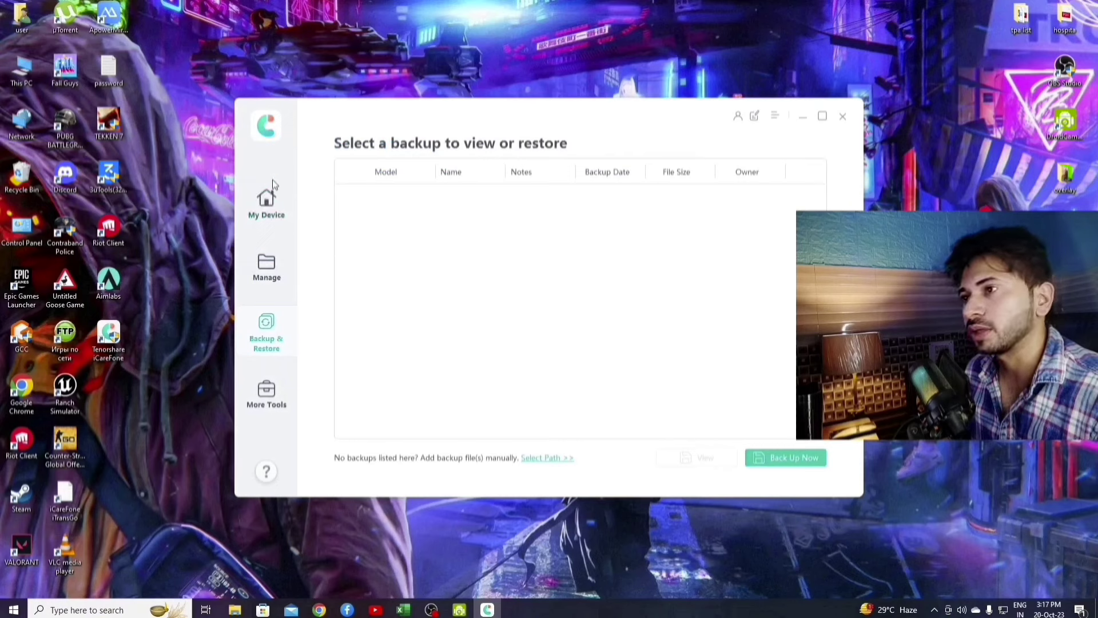
left_click(274, 192)
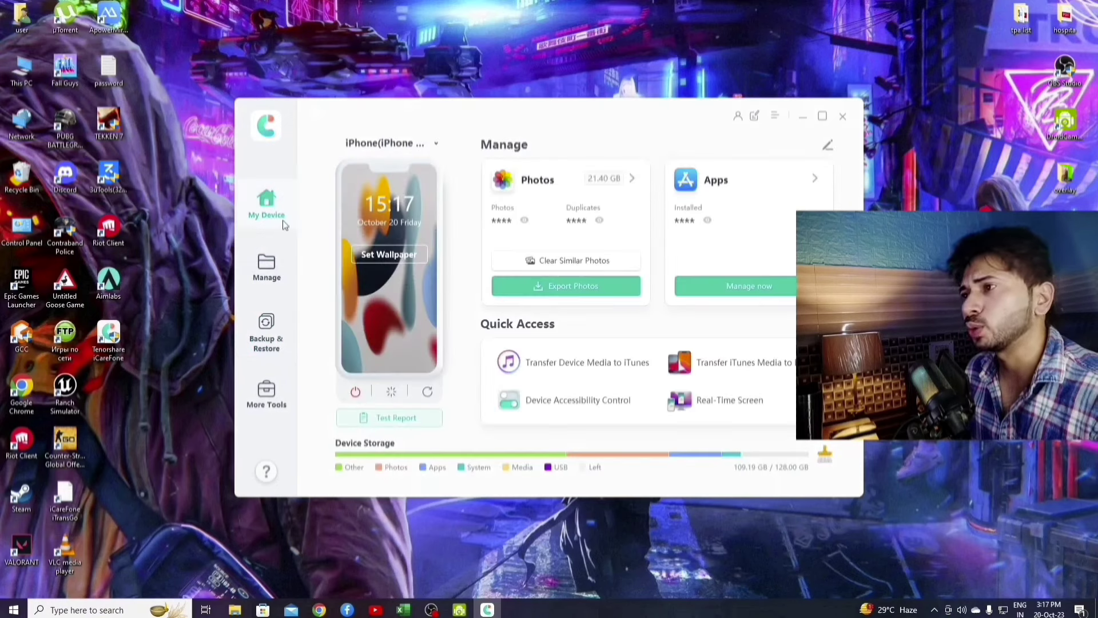
left_click(403, 418)
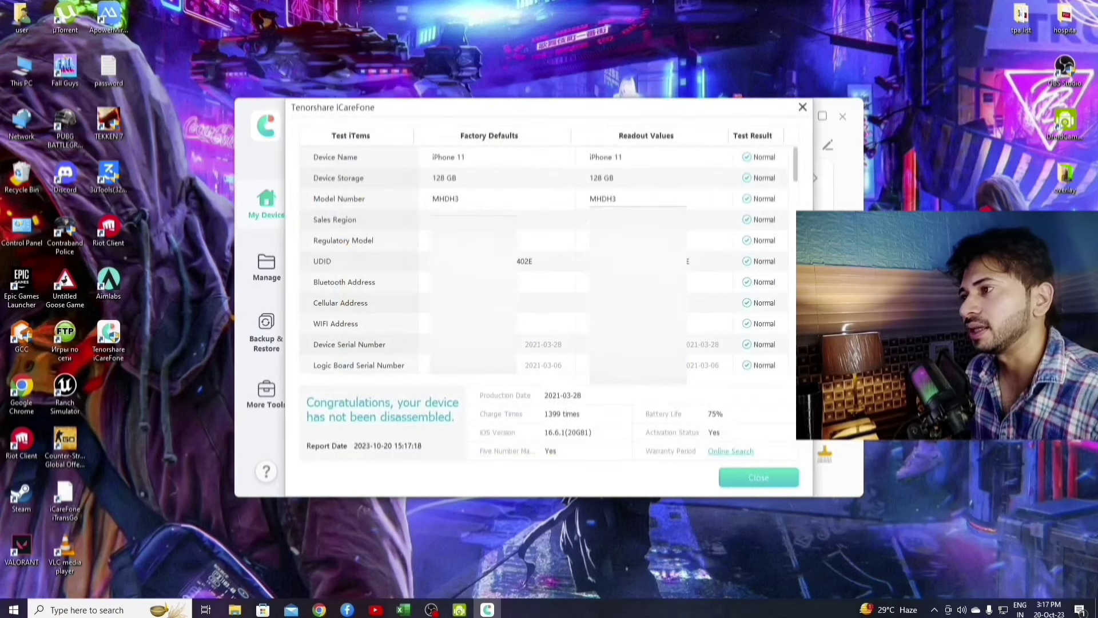